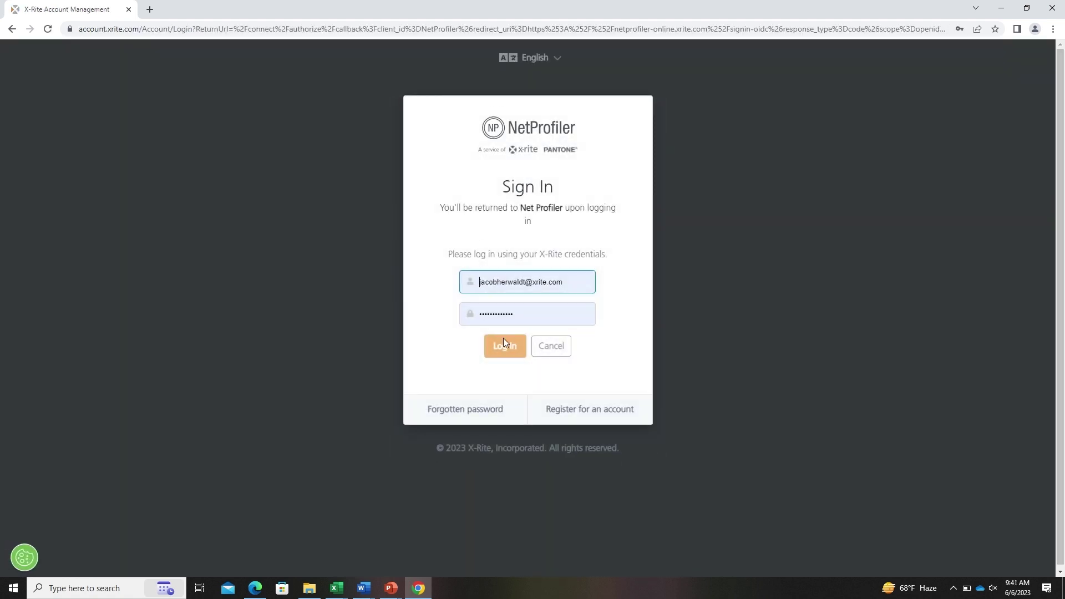
Step: Log in with X-Rite credentials and choose CREATE NEW from the Main Menu
click(504, 344)
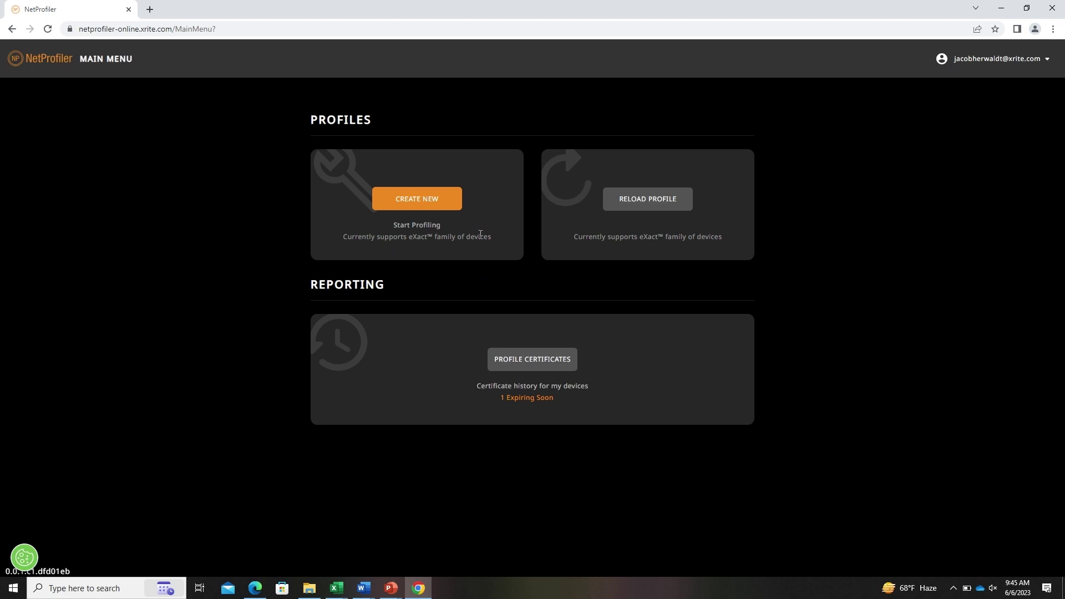
click(459, 199)
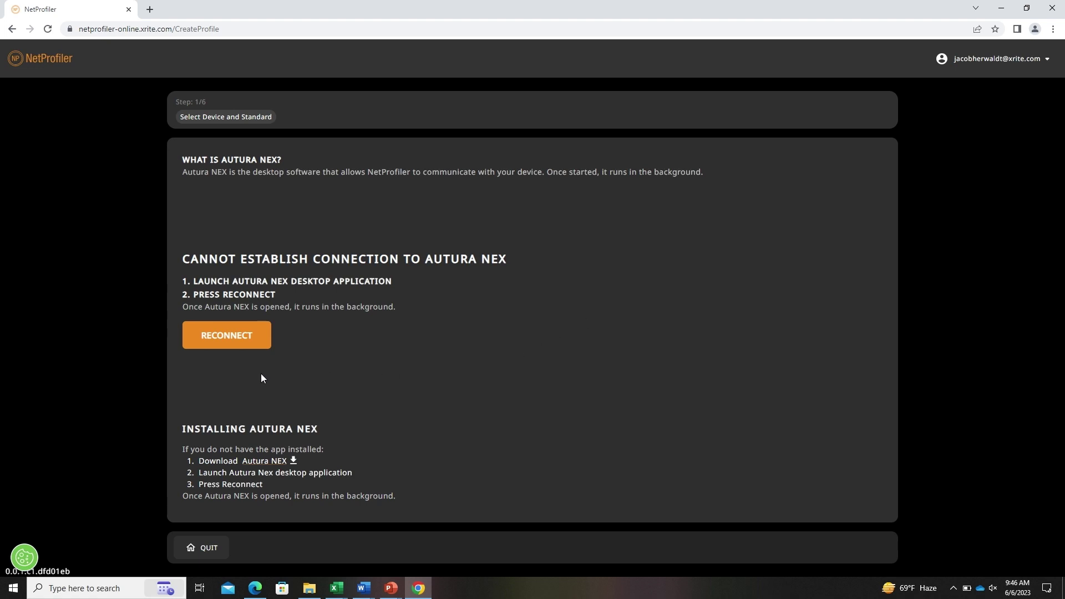
Step: Reconnect by launching Autura NEX from the browser, then select the eXact 2 for profiling
click(256, 337)
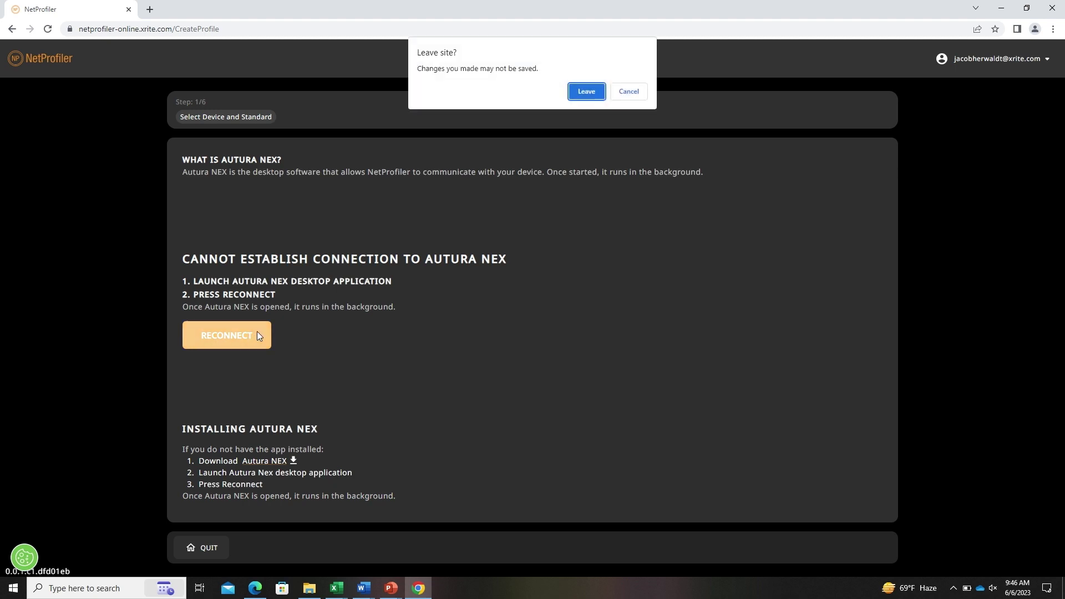
click(587, 91)
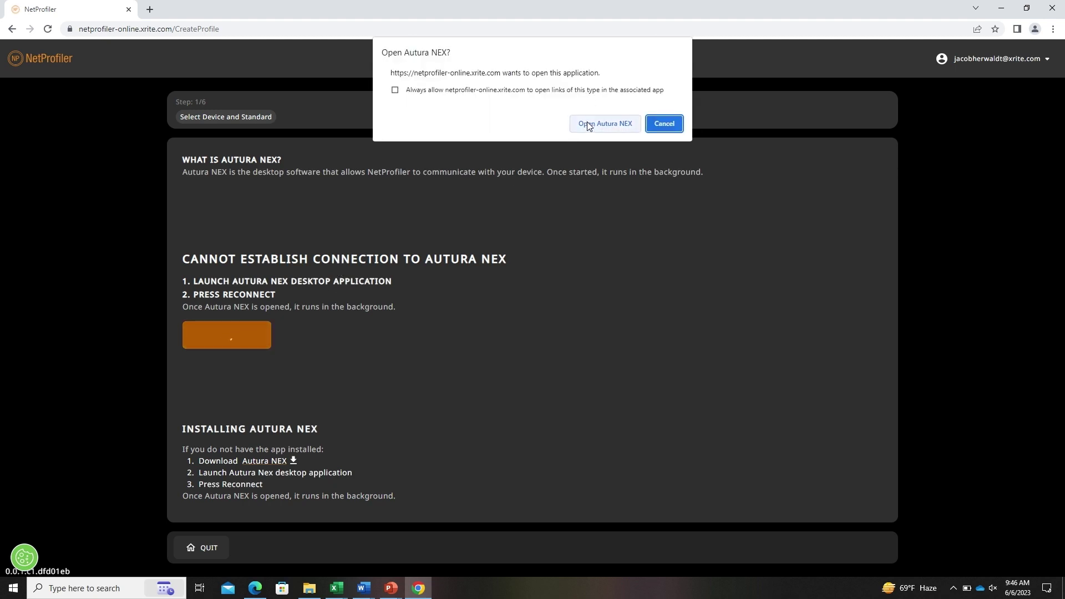
click(588, 124)
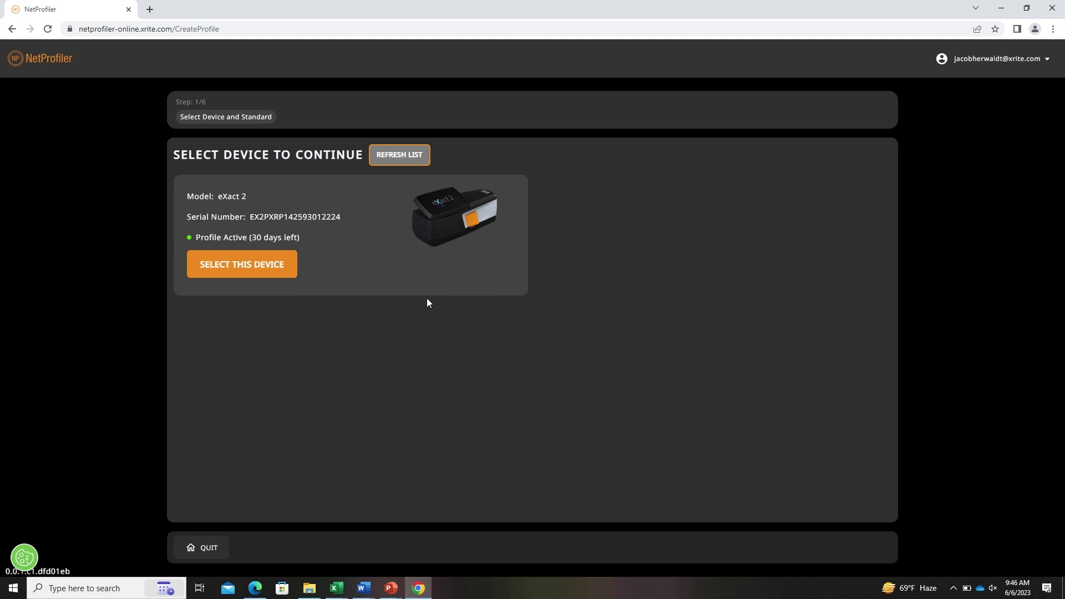
click(257, 266)
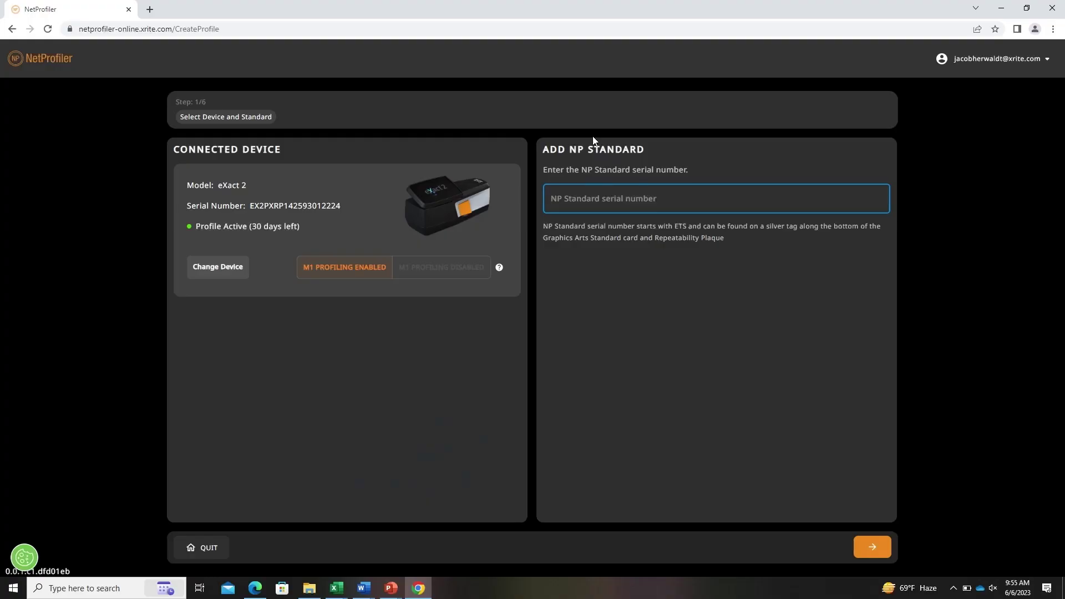
Step: Enter NP Standard serial ETS24580, then confirm the standard is clean and the existing profile will be disabled
text(ETS24580)
click(873, 547)
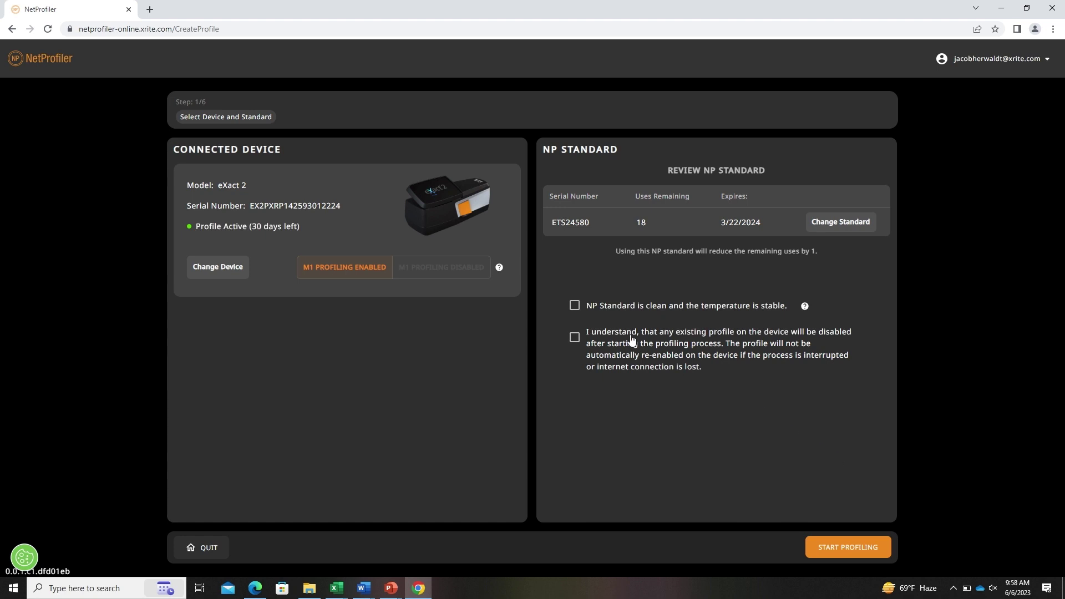
click(589, 311)
click(590, 340)
Step: Start profiling, calibrate the eXact 2 in its base, and pass Gloss Black (1.08) and Fluor White (0.32)
click(847, 547)
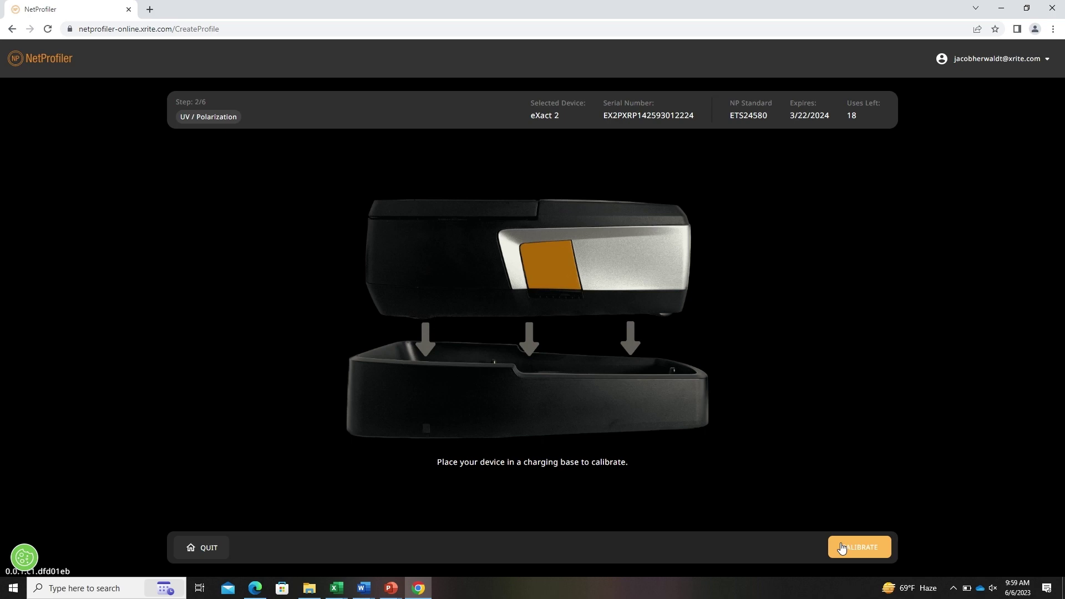
click(879, 547)
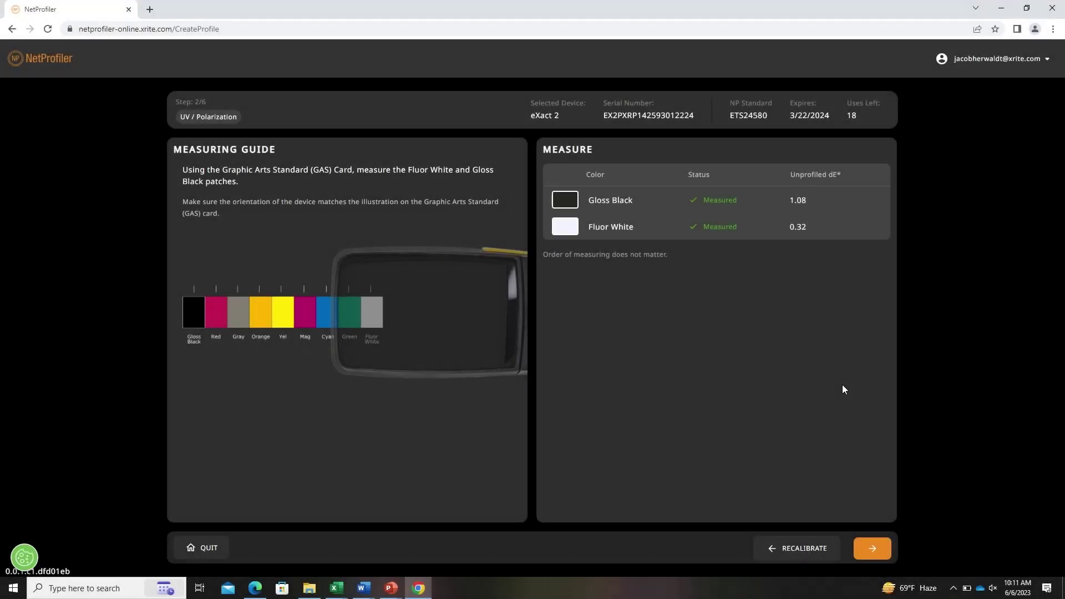
click(875, 549)
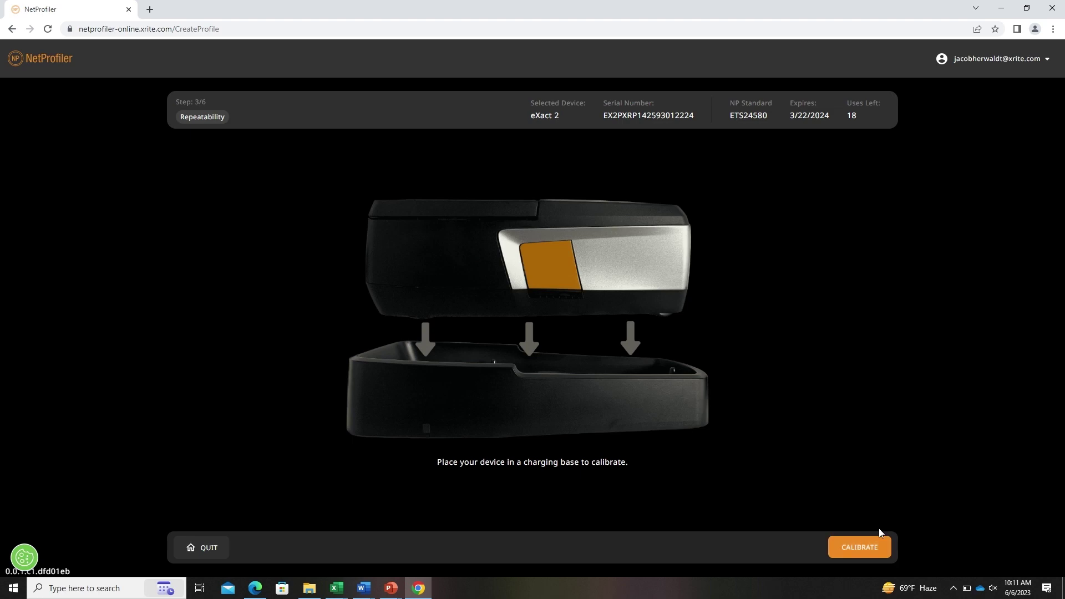
Step: Calibrate for the repeatability test and measure the Black and White tiles on the Repeatability Base
click(881, 548)
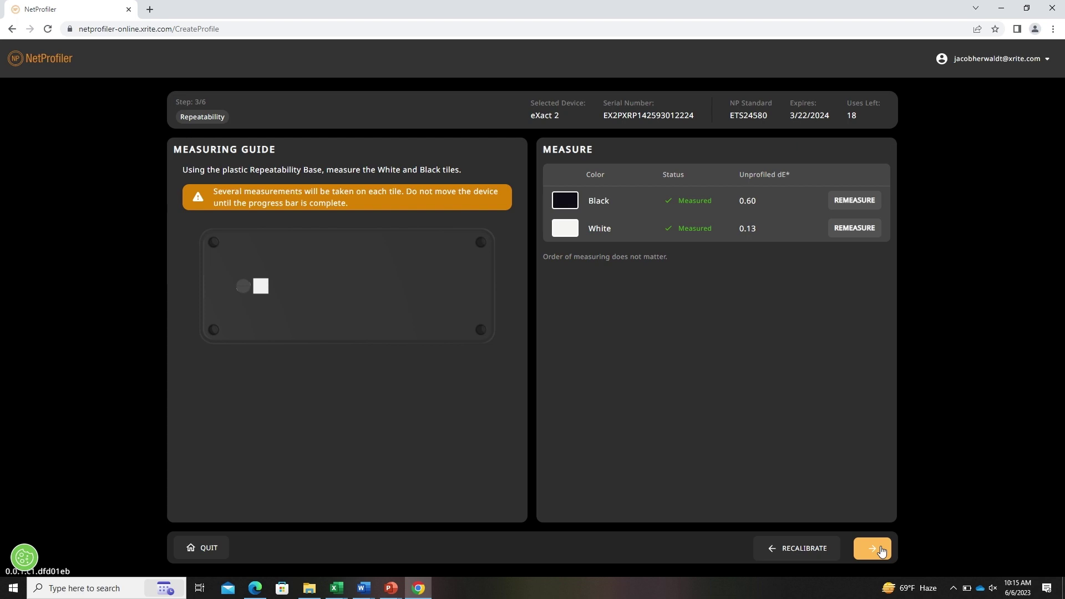
click(875, 549)
Step: Calibrate, enter card temperature 72, then measure the seven colour patches and the Black and White tiles
click(882, 551)
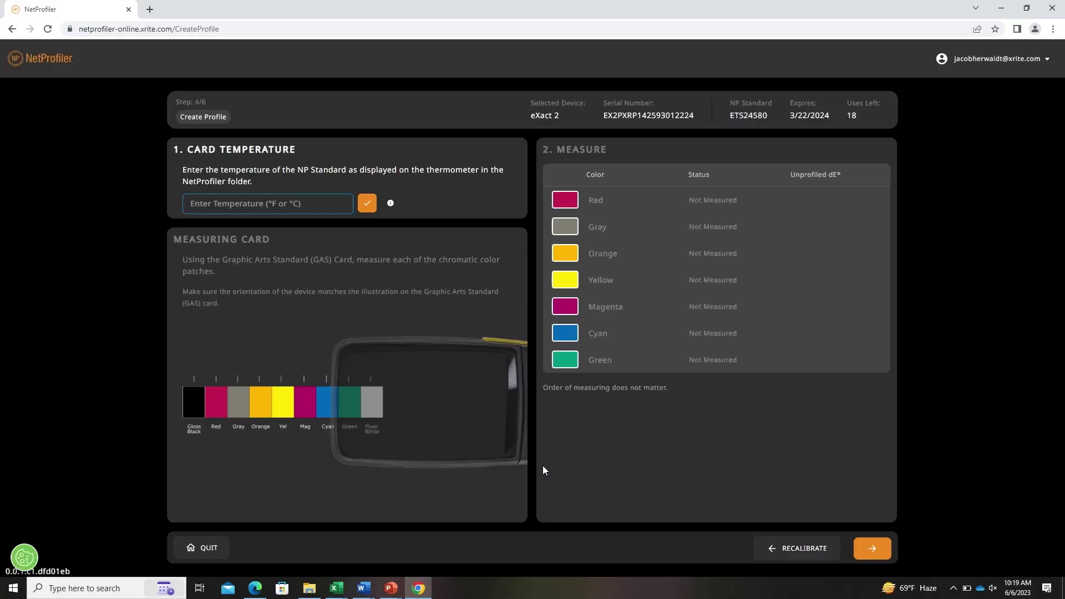
click(392, 204)
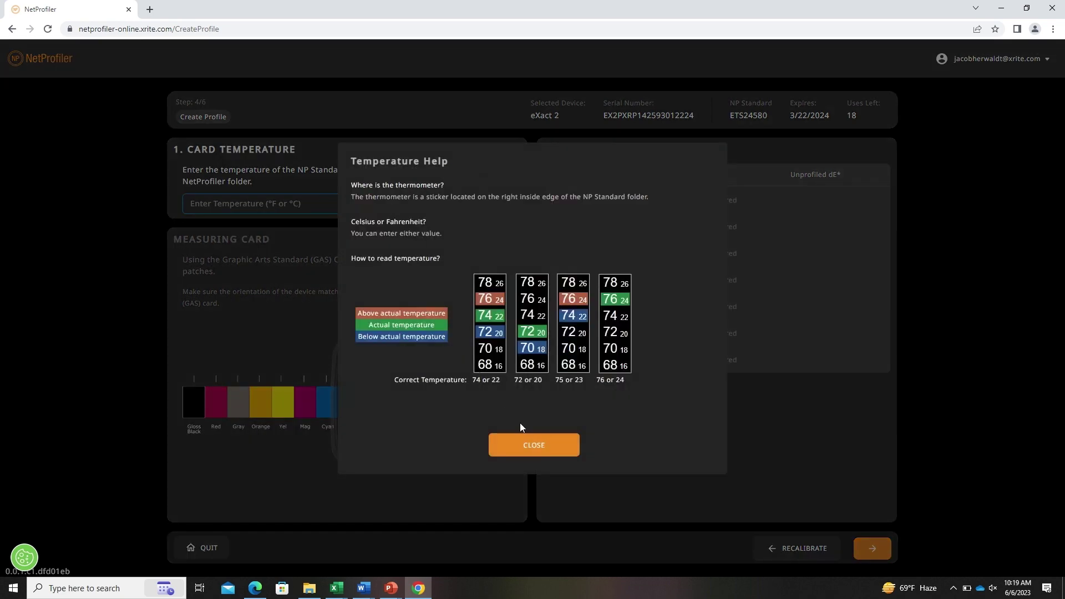
click(532, 446)
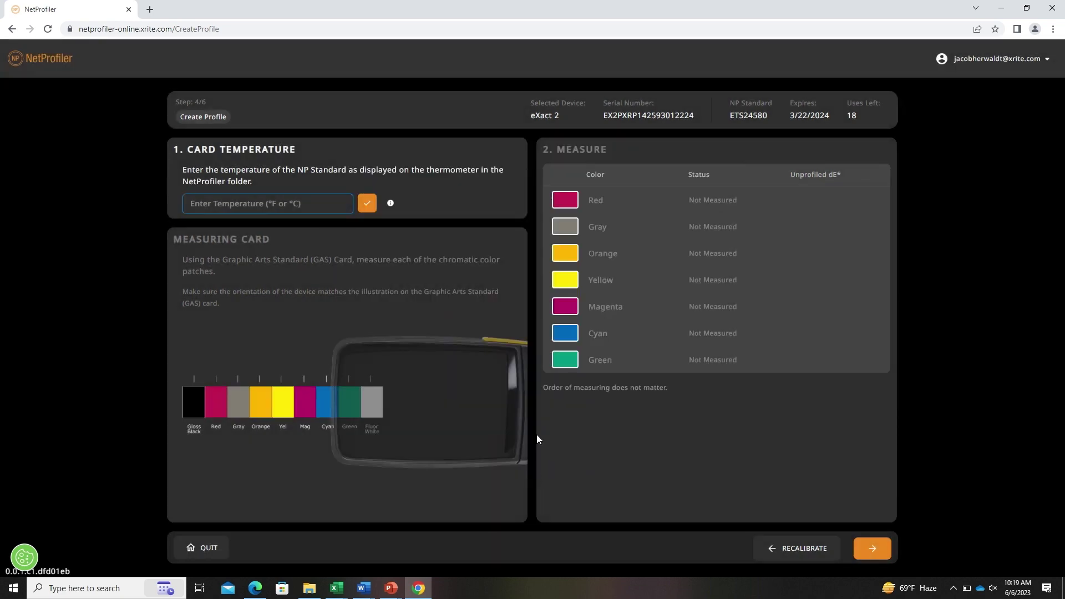
click(312, 201)
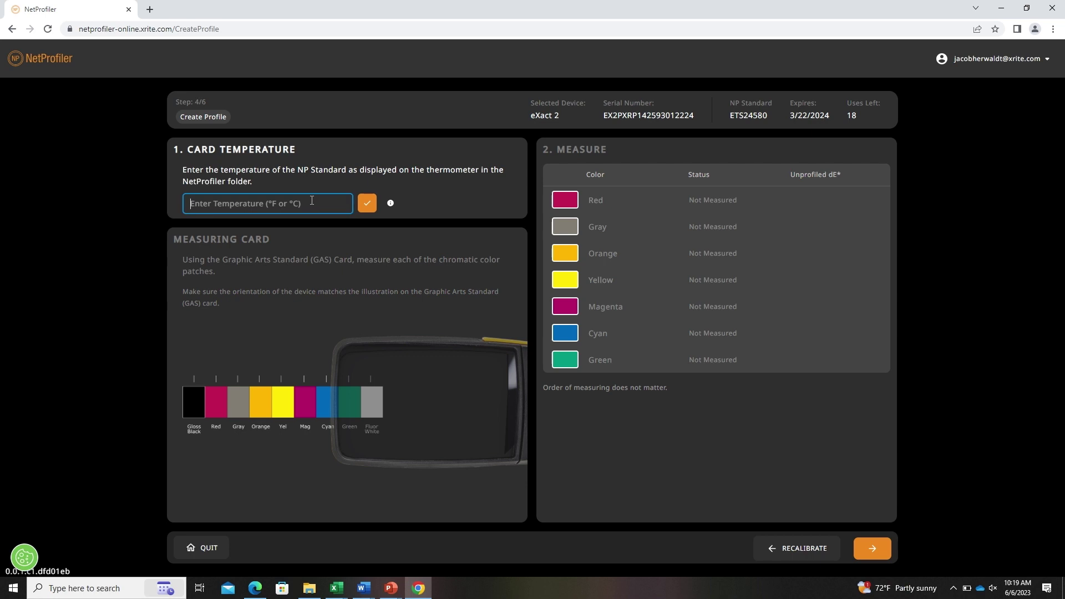
text(72)
key(Return)
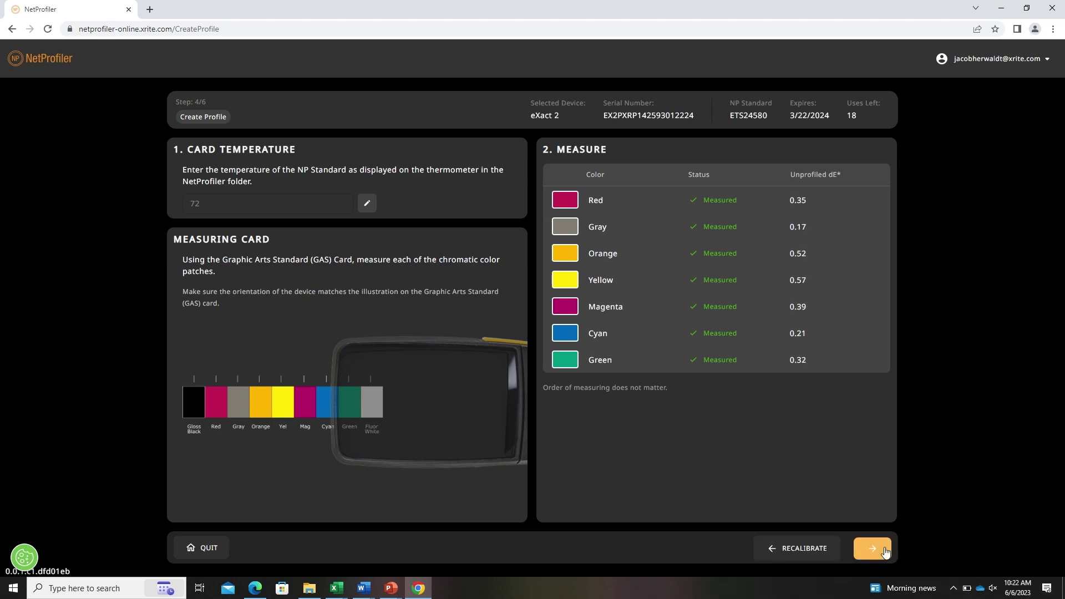
click(885, 551)
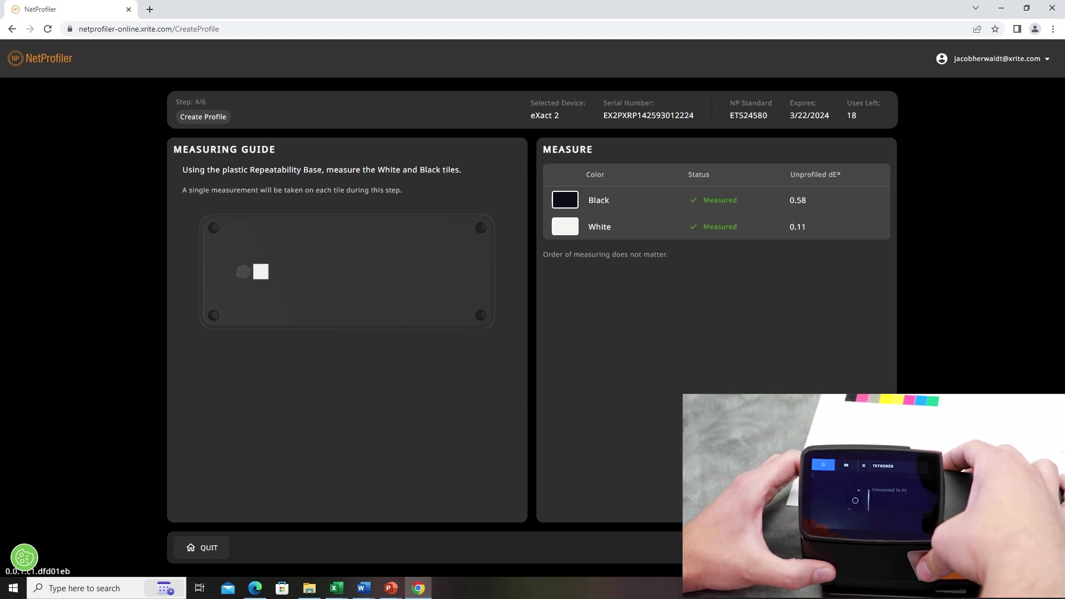
click(874, 549)
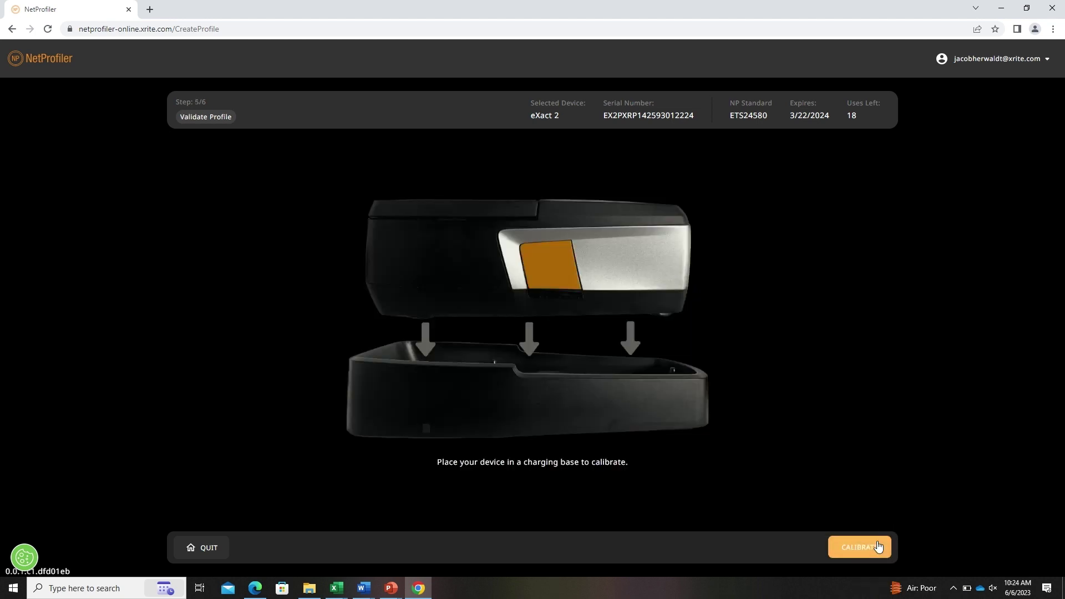
Step: Calibrate, confirm card temperature 72, and remeasure the colour patches and Black and White tiles
click(879, 547)
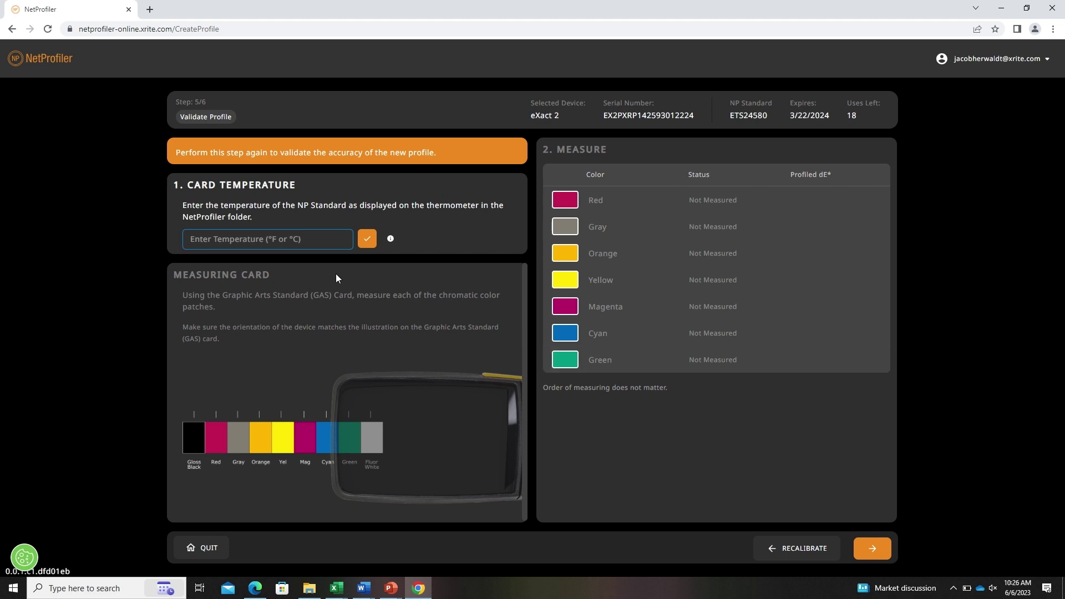
click(297, 240)
text(72)
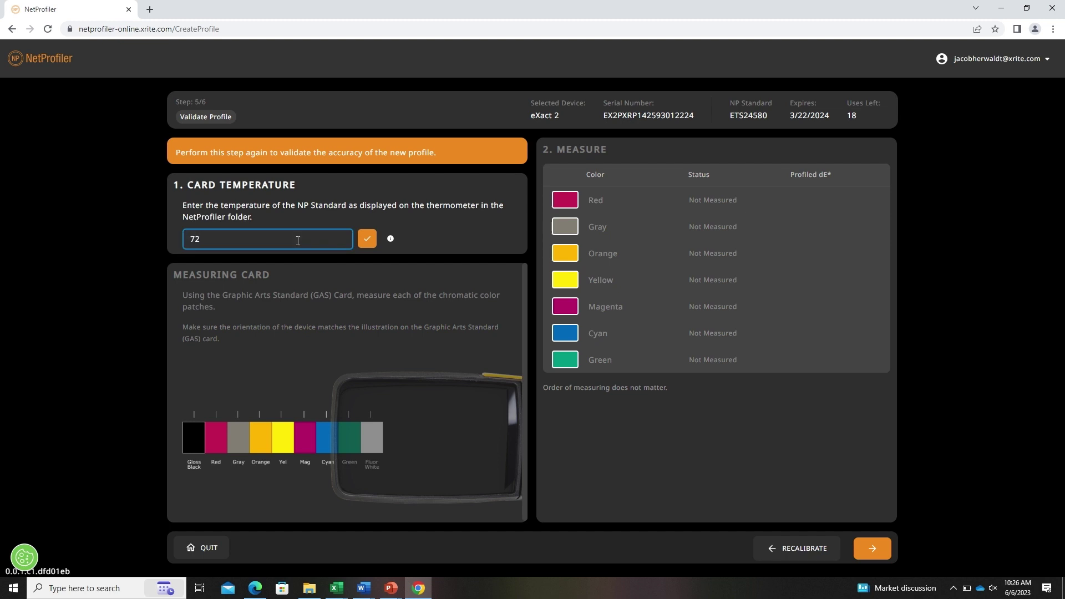
click(376, 243)
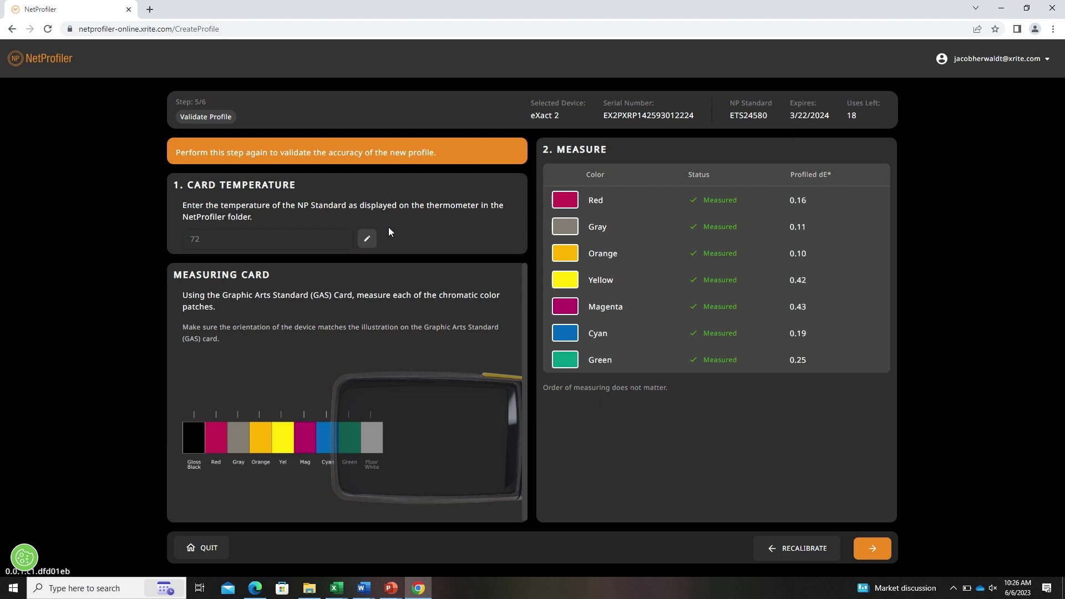
click(883, 551)
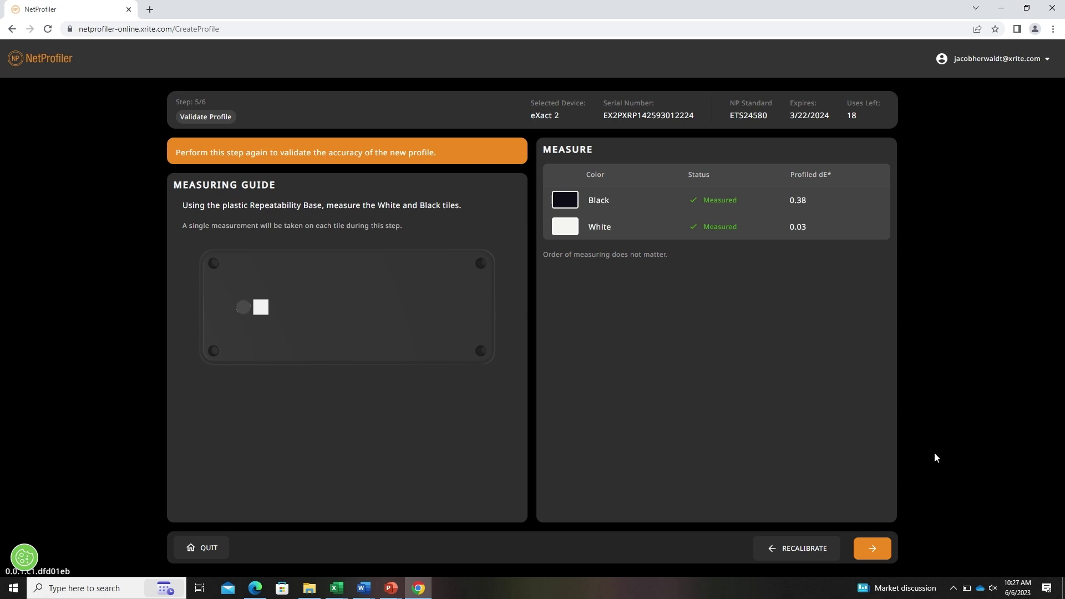
click(875, 549)
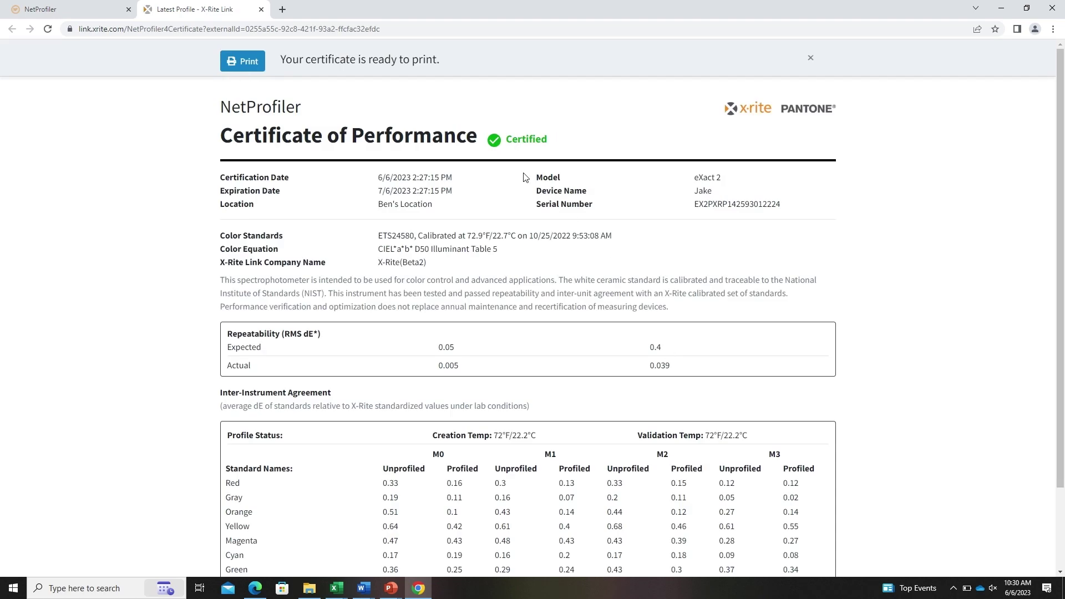
Step: Close the Certificate of Performance and return HOME to the Main Menu
click(262, 10)
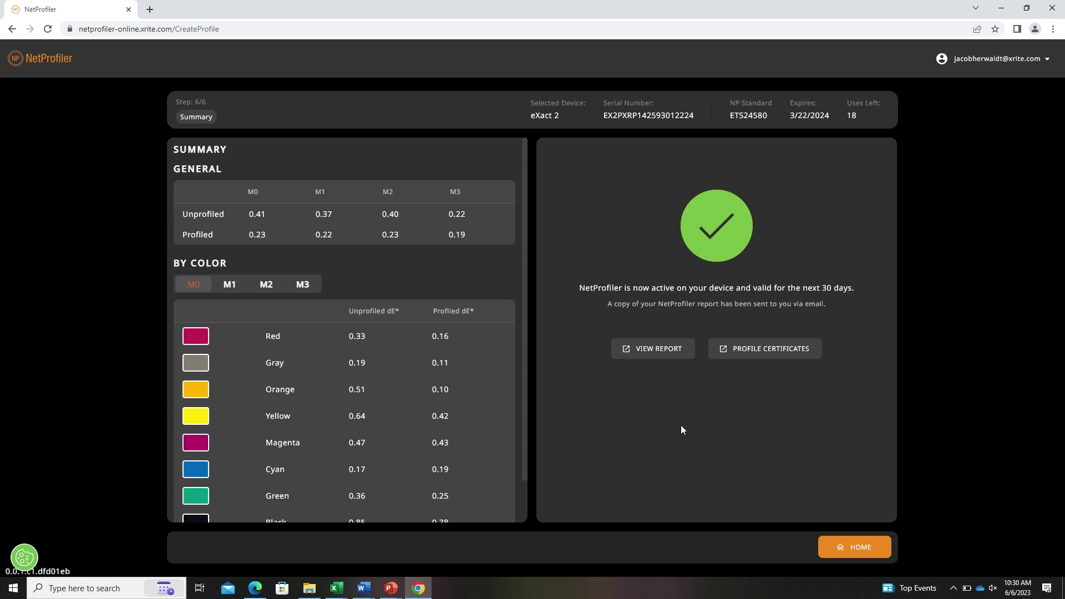
click(850, 545)
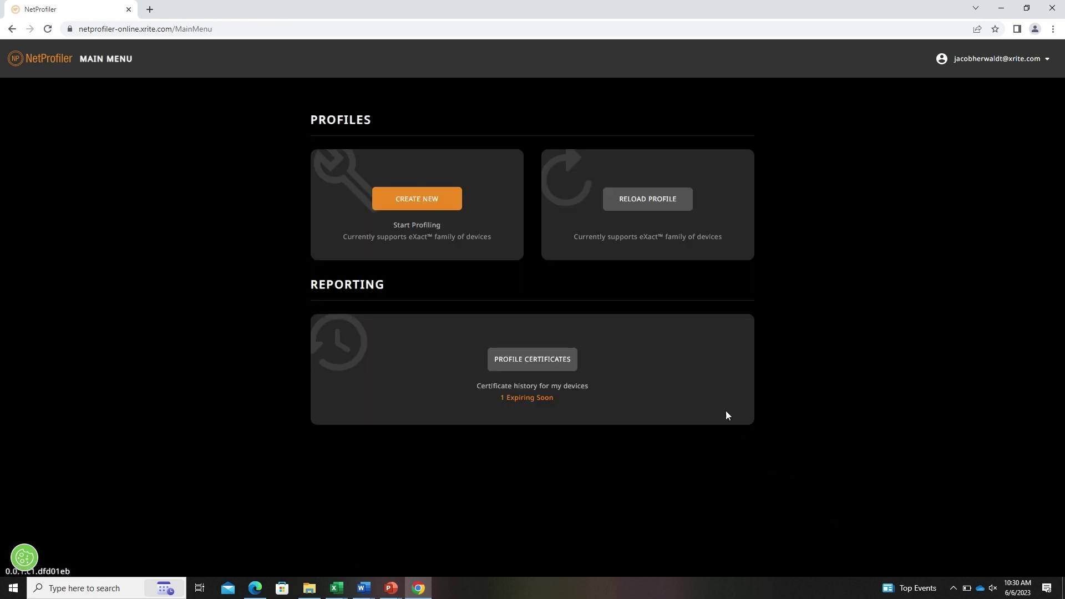
Step: Open Profile Certificates to see the eXact 2 profiled 6/6/2023, expiring 7/6/2023
click(536, 364)
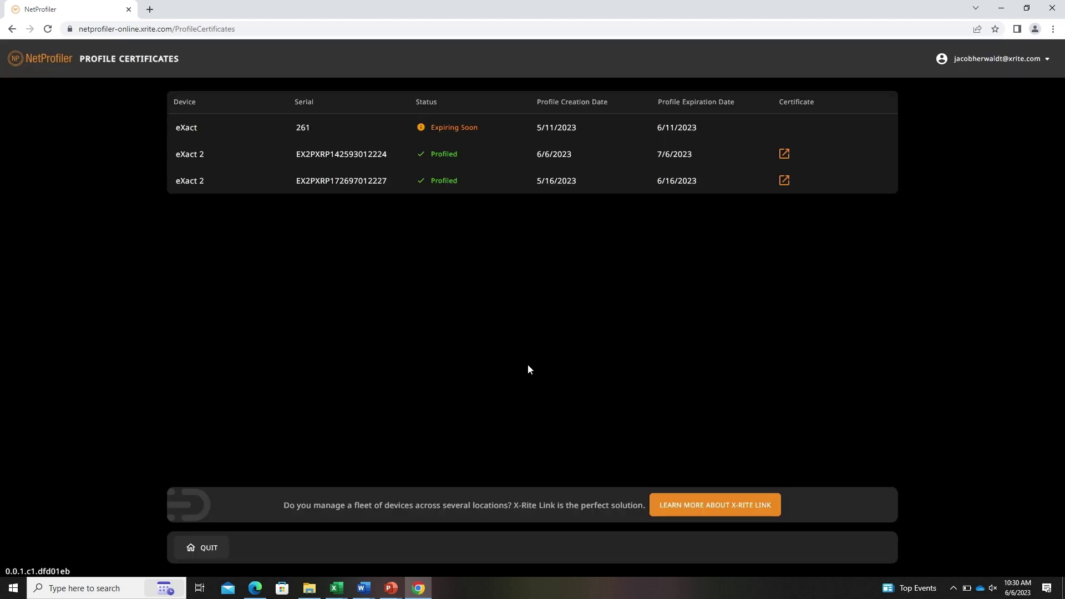